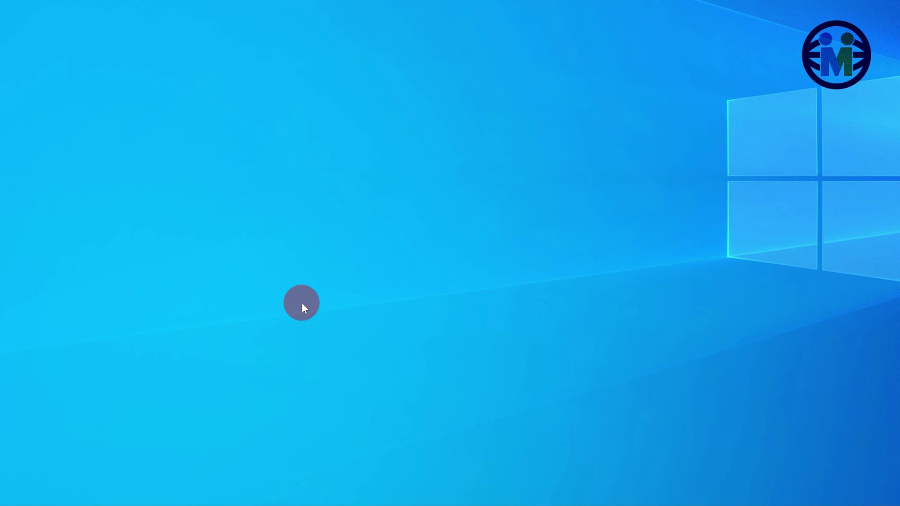
# - Launch Control Panel by running 'control' from the Run box
pyautogui.press('super+r')
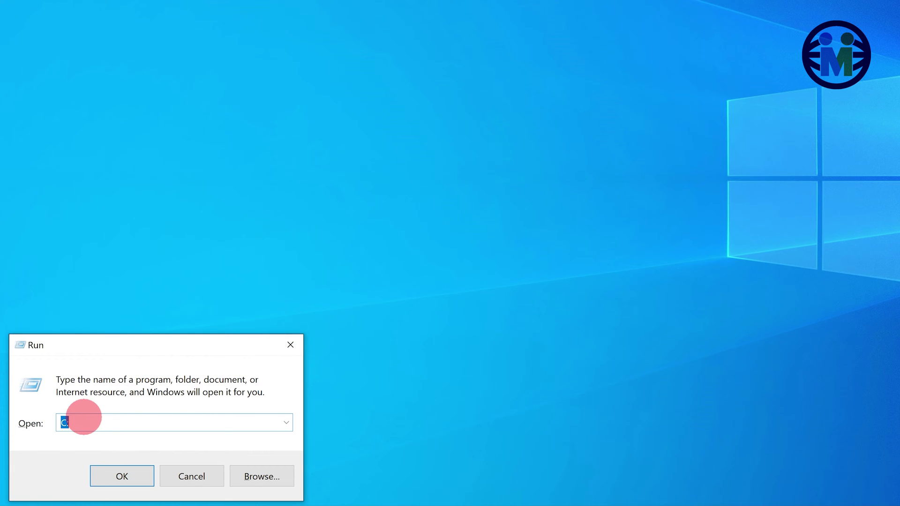
pyautogui.doubleClick(68, 422)
pyautogui.write('control')
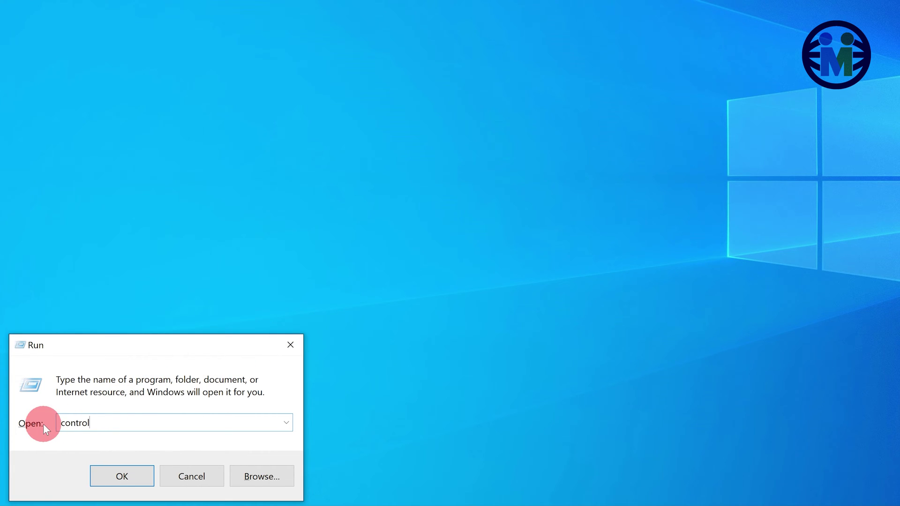
pyautogui.click(120, 476)
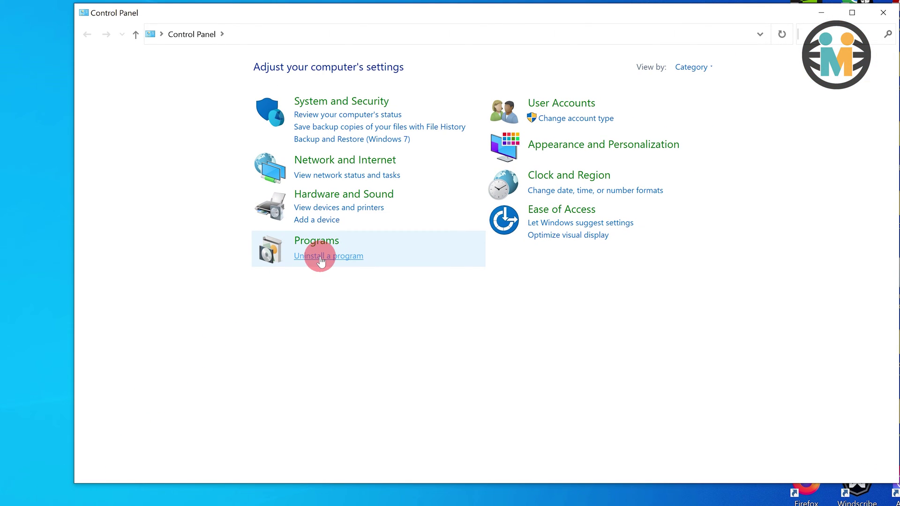
# - Start uninstalling XAMPP from the installed programs list and approve the UAC prompt
pyautogui.click(320, 257)
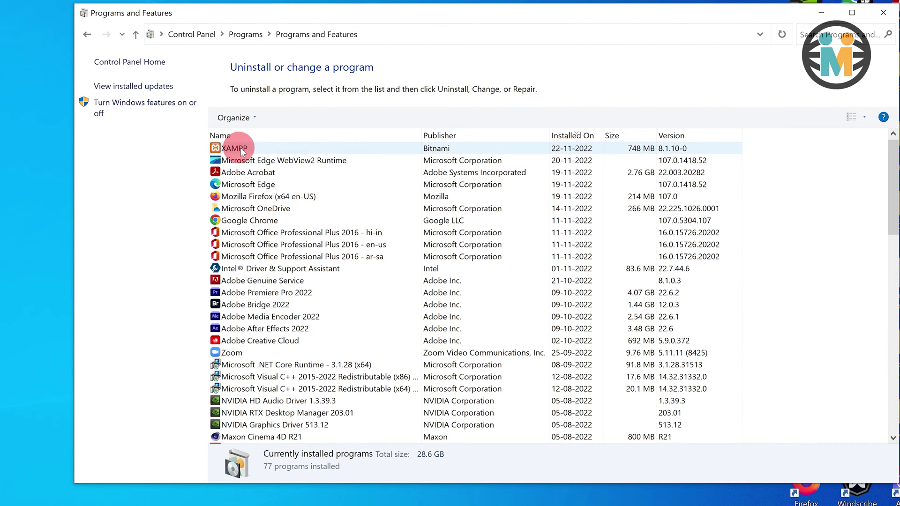
pyautogui.click(268, 147)
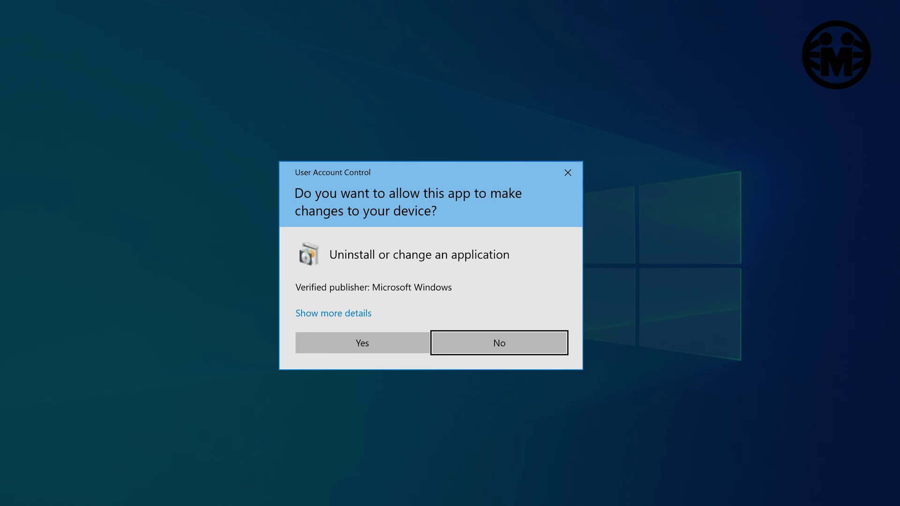
pyautogui.click(344, 339)
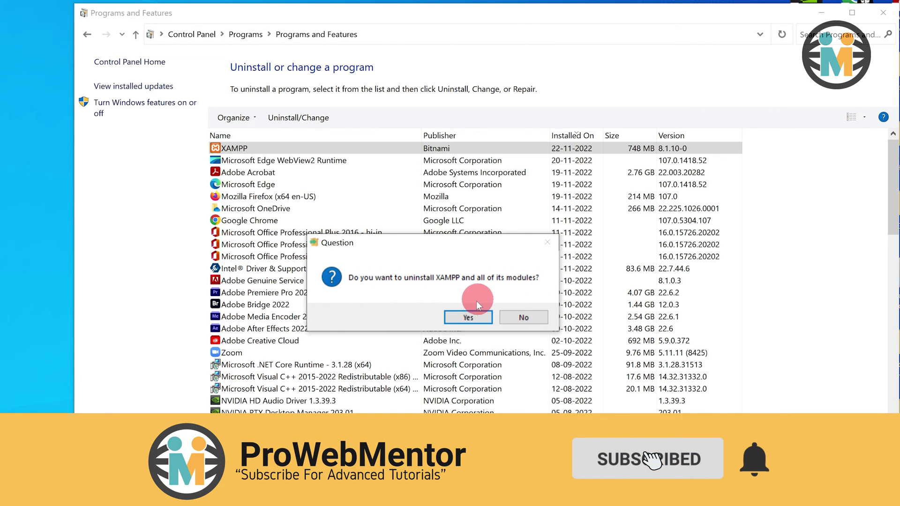
# - Confirm removal of XAMPP and all modules, answer the htdocs question, and acknowledge completion
pyautogui.click(466, 315)
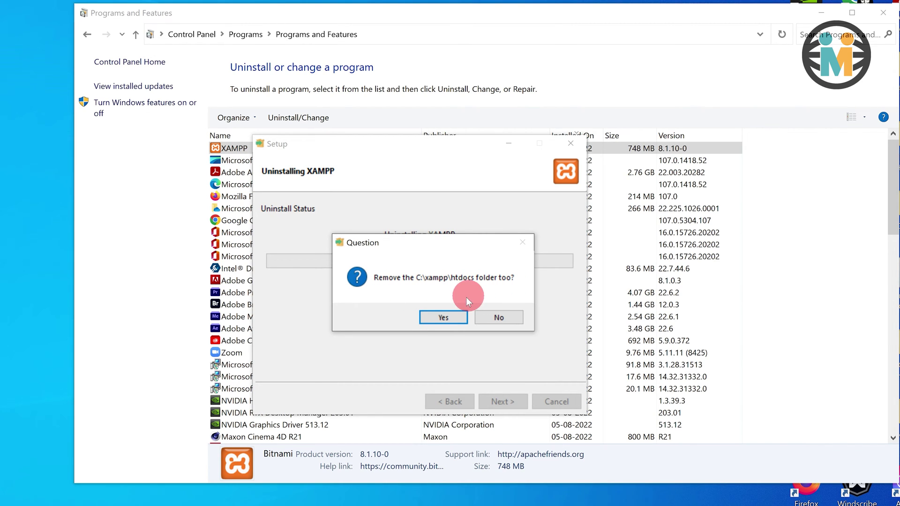
pyautogui.click(443, 316)
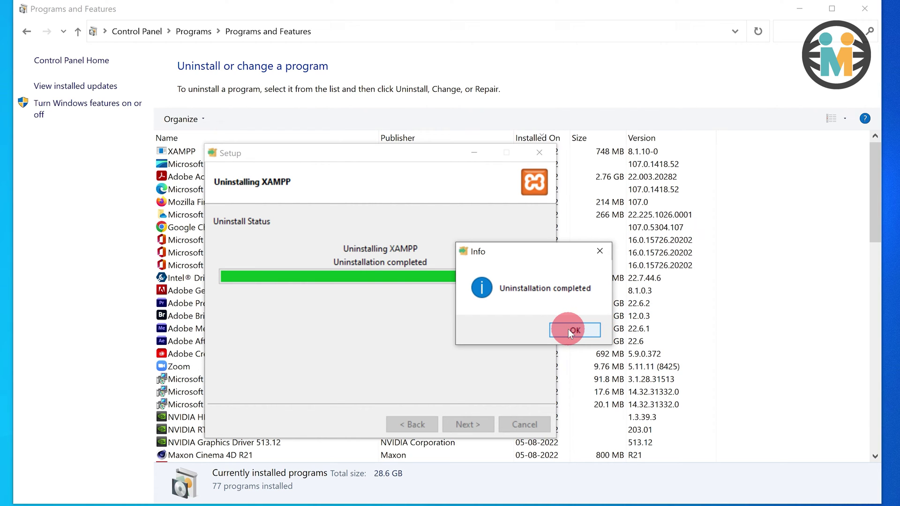
pyautogui.click(568, 331)
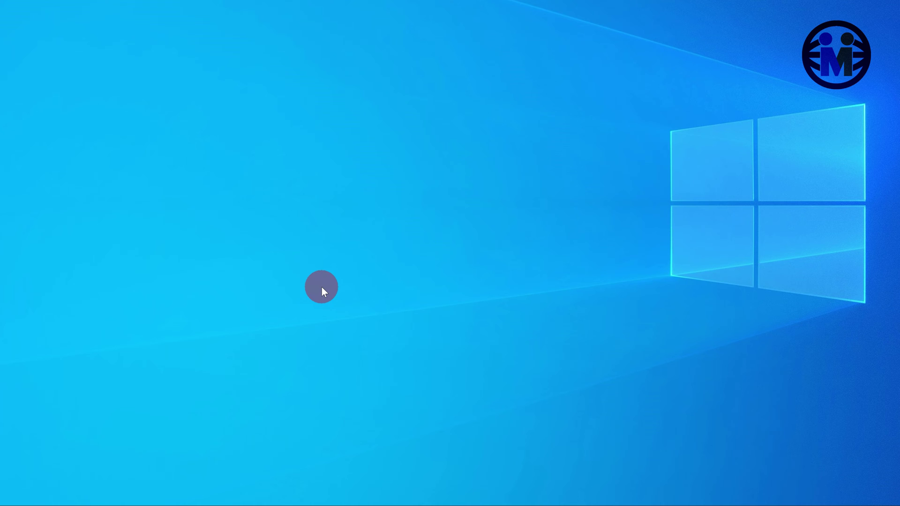
# - Open Local Disk (C:) via Run and delete the leftover xampp folder
pyautogui.press('super+r')
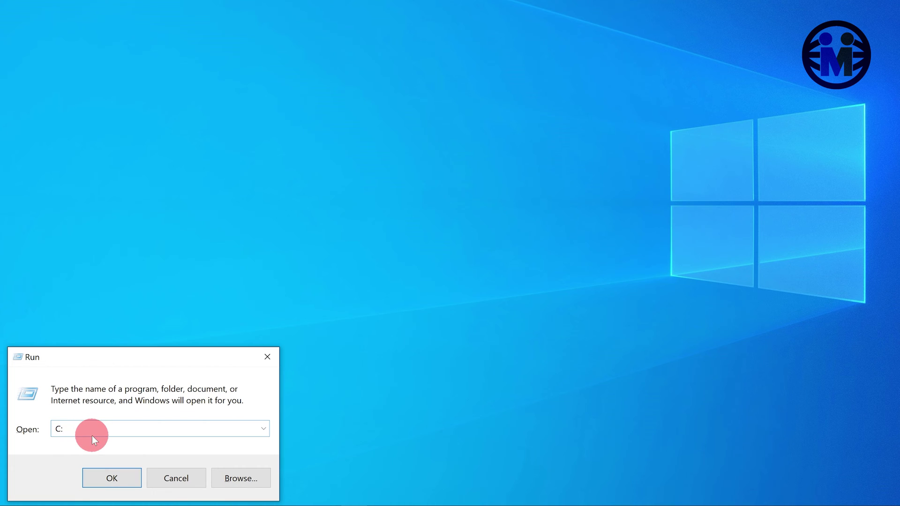
pyautogui.moveTo(73, 430); pyautogui.dragTo(52, 430)
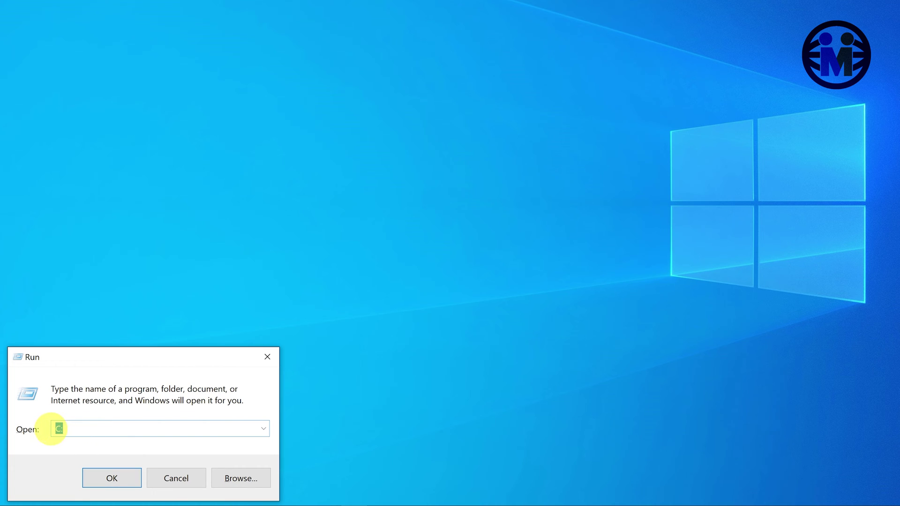
pyautogui.click(98, 477)
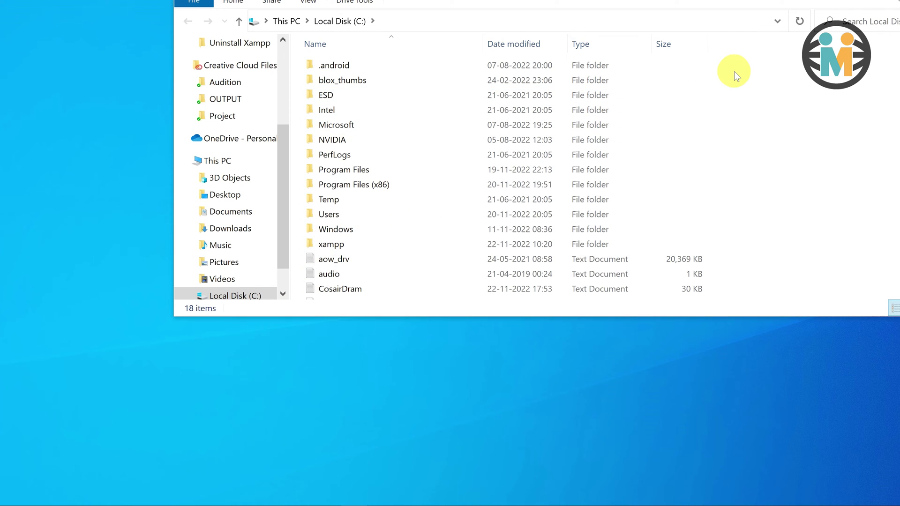
pyautogui.scroll(-2, 734, 75)
pyautogui.click(346, 220)
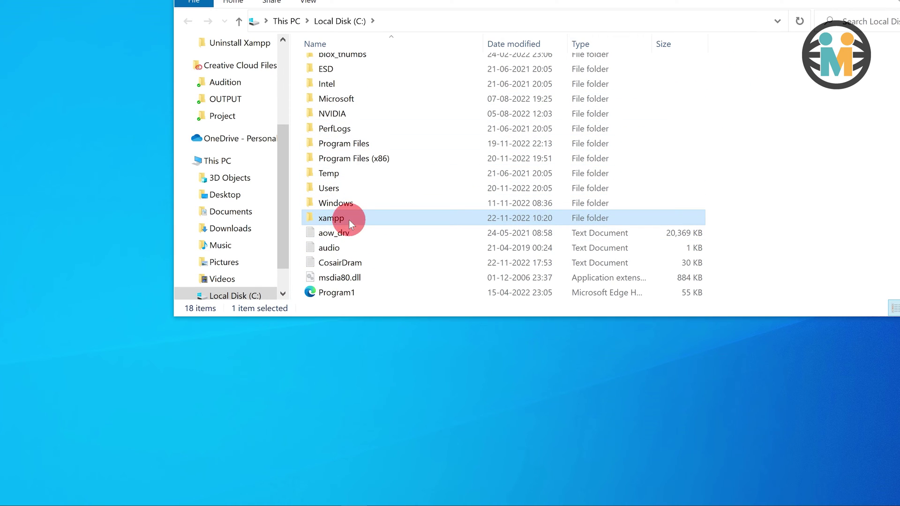
pyautogui.rightClick(349, 220)
pyautogui.click(406, 461)
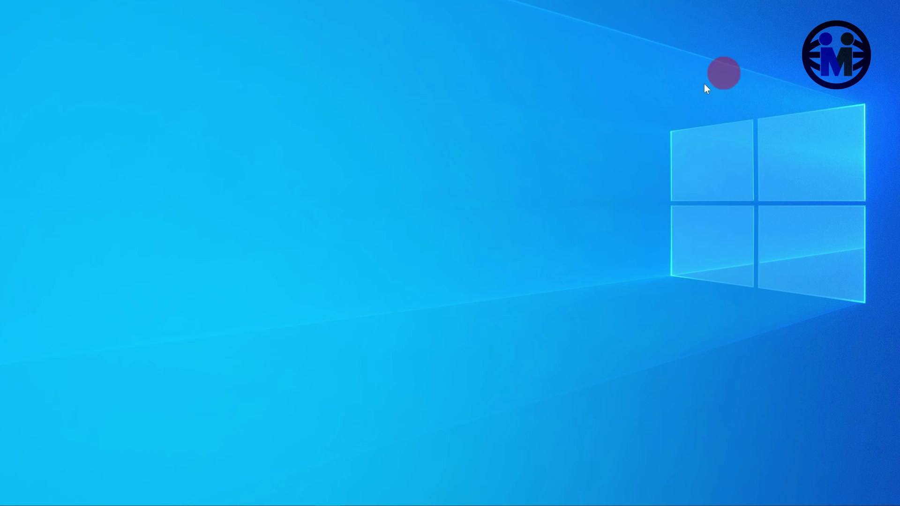
# - Open the user's Temp folder by running %temp%
pyautogui.press('super+r')
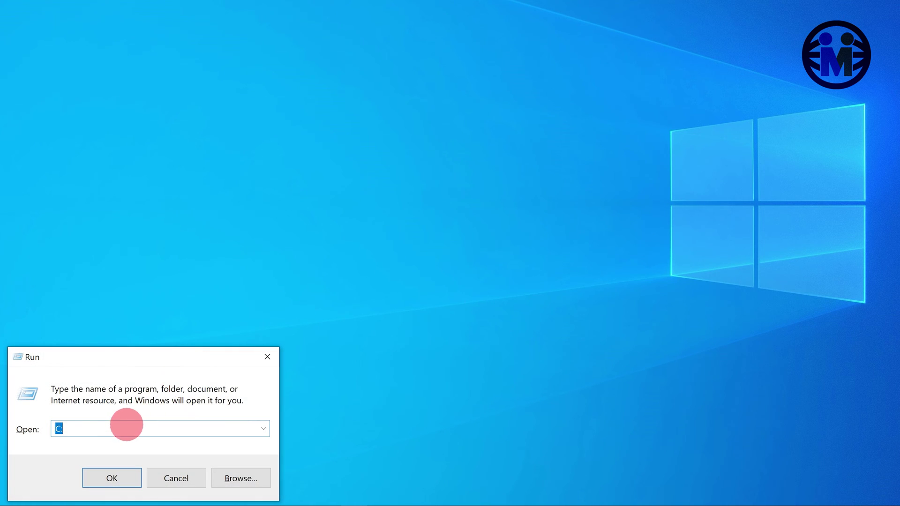
pyautogui.write('%temp%')
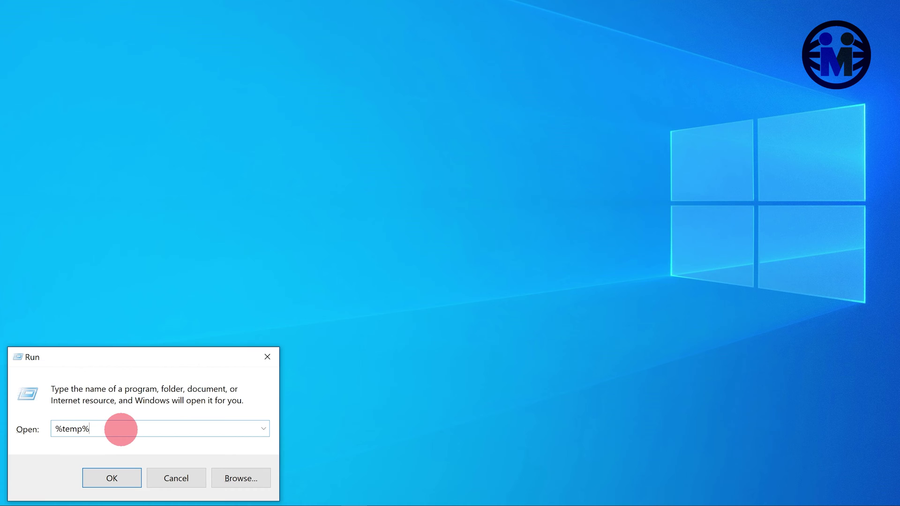
pyautogui.click(100, 483)
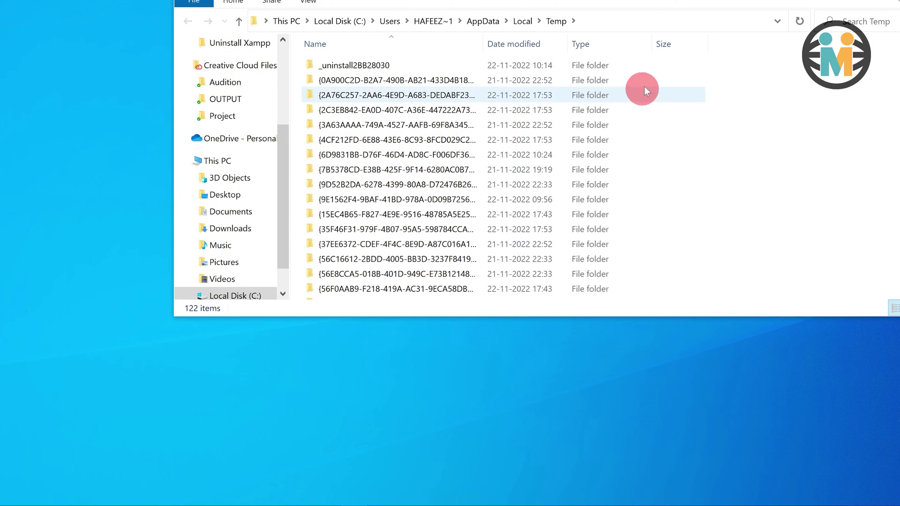
# - Delete everything in Temp, skipping all in-use and admin-protected items
pyautogui.hotkey('ctrl', 'a')
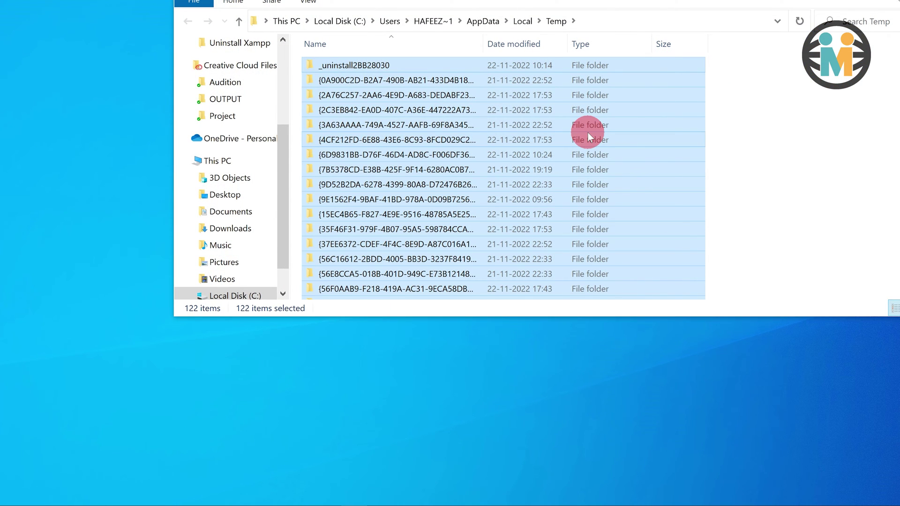
pyautogui.rightClick(588, 135)
pyautogui.click(622, 394)
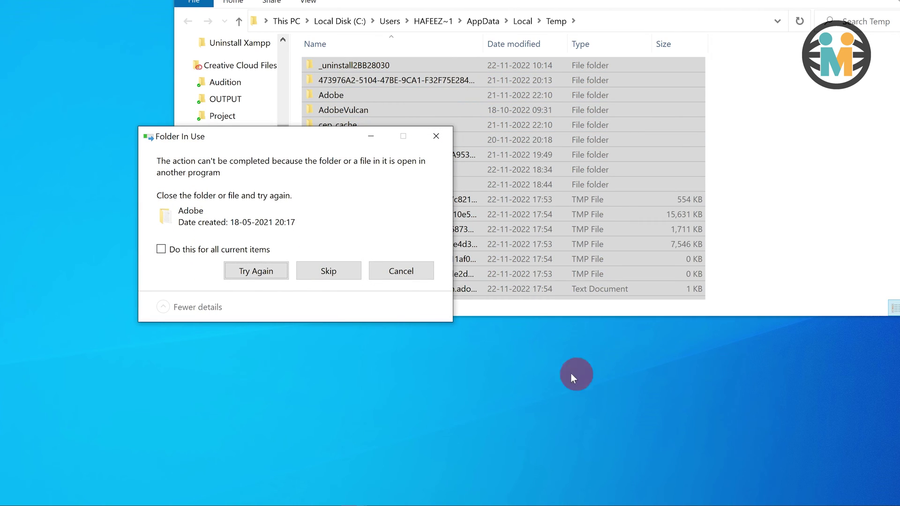
pyautogui.click(161, 249)
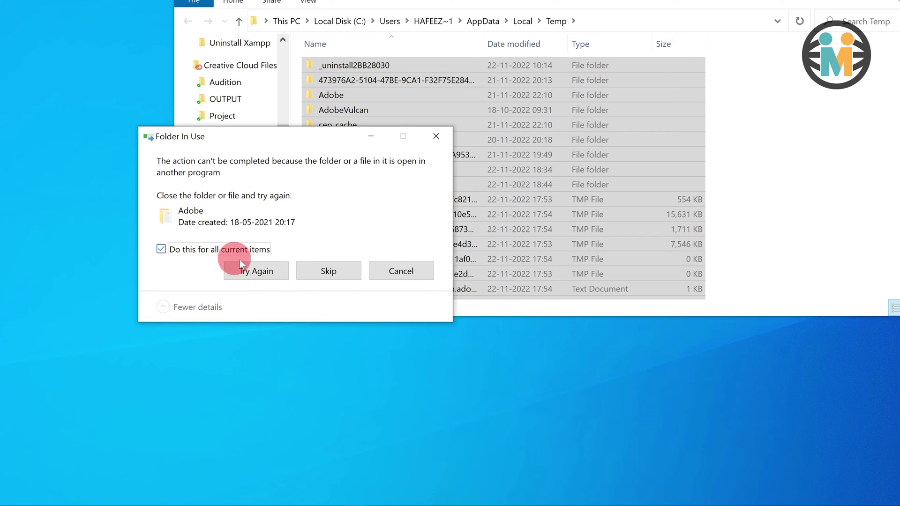
pyautogui.click(315, 265)
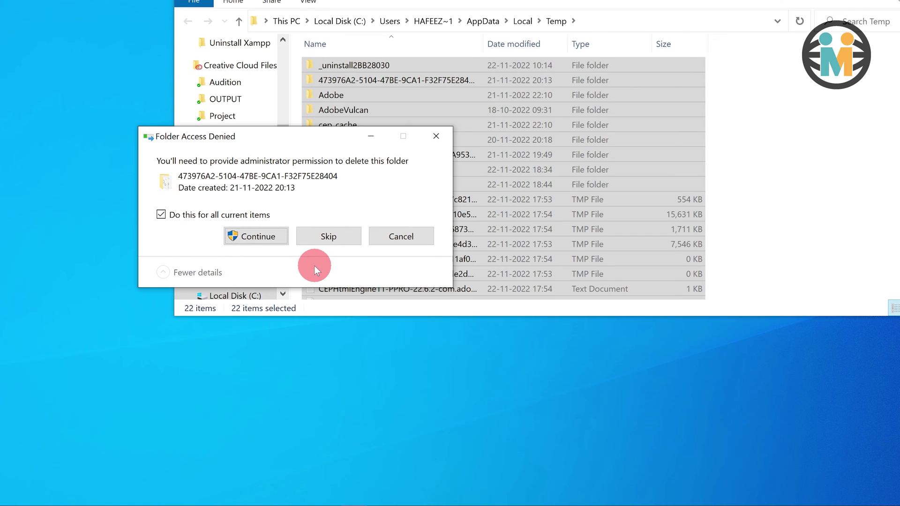
pyautogui.click(327, 239)
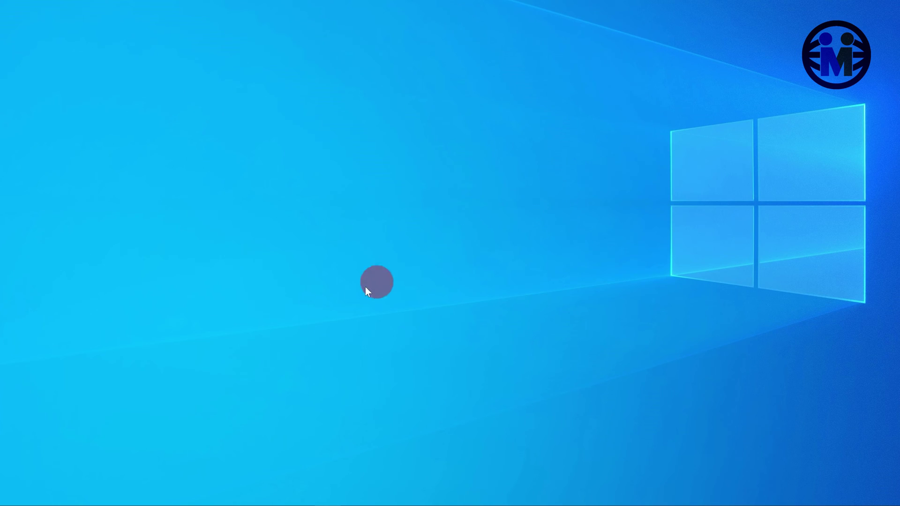
# - Open C:\Windows\Temp via Run and delete all of its contents
pyautogui.press('super+r')
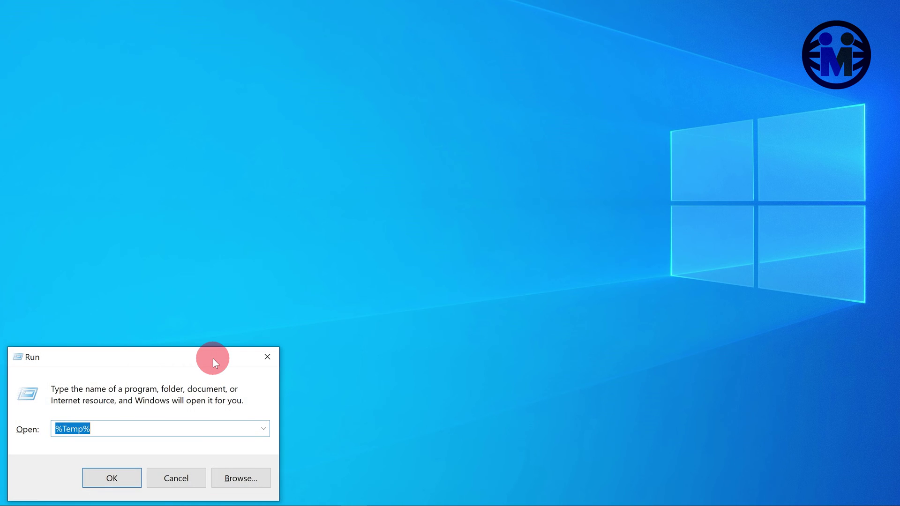
pyautogui.click(139, 471)
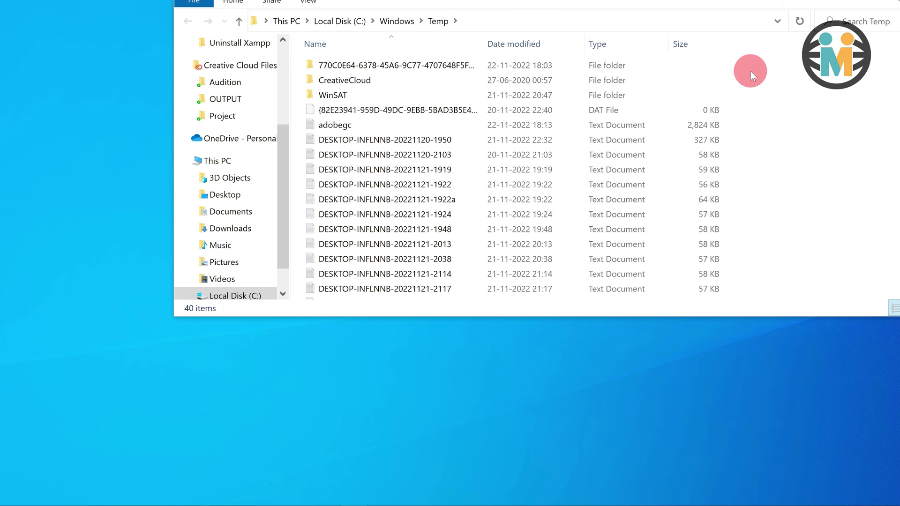
pyautogui.hotkey('ctrl', 'a')
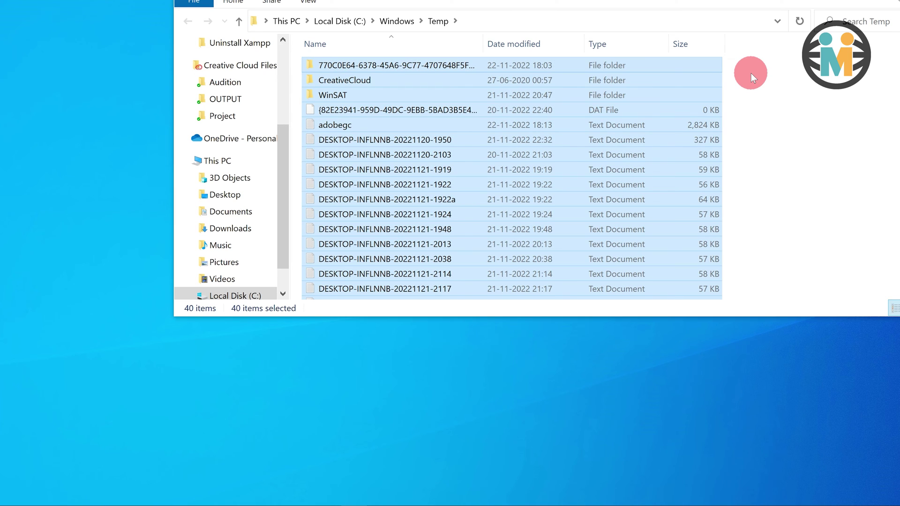
pyautogui.rightClick(639, 120)
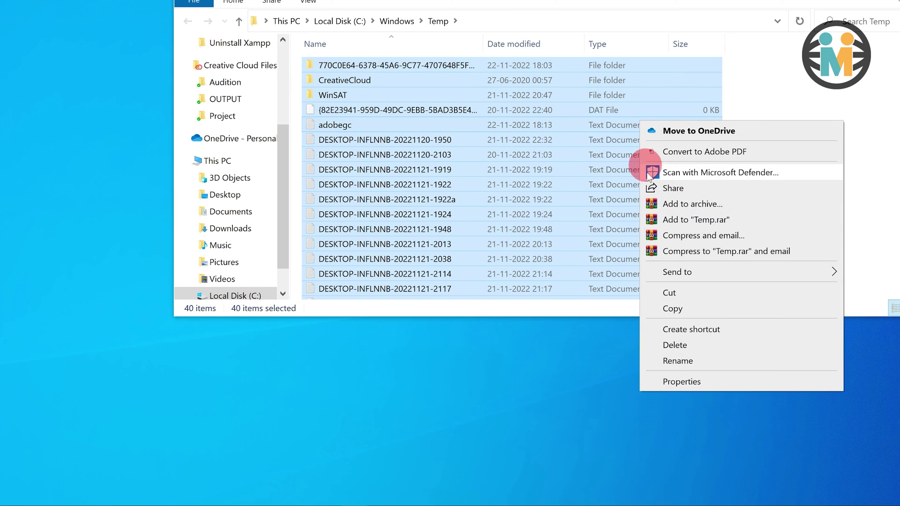
pyautogui.click(669, 347)
# - Grant delete permission, skip all in-use files and folders, and close the window
pyautogui.click(515, 237)
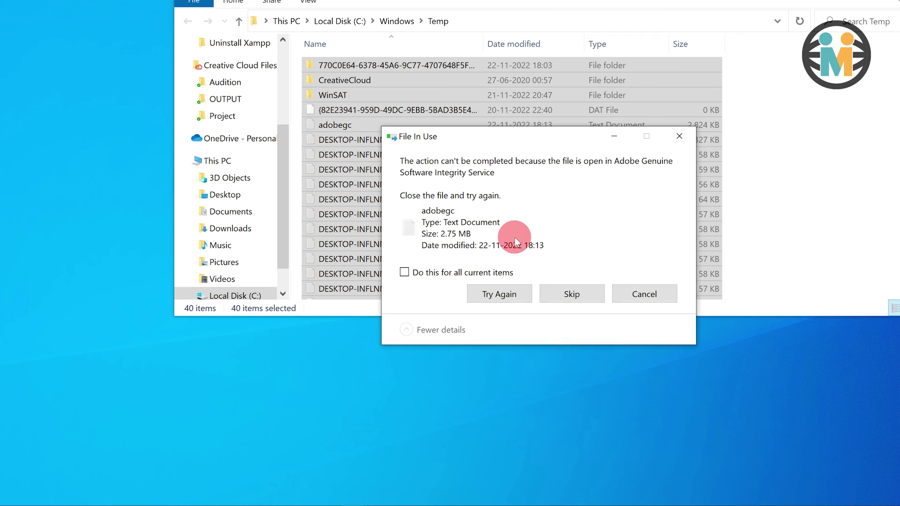
pyautogui.click(432, 271)
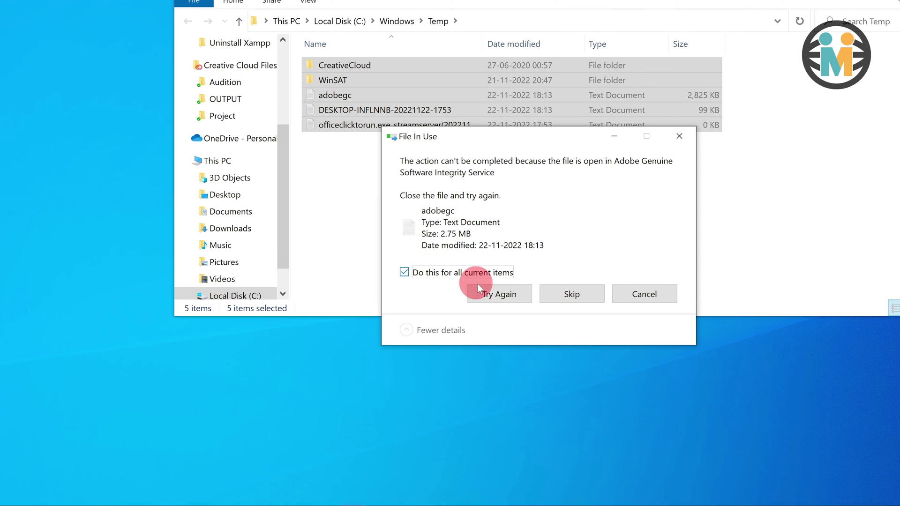
pyautogui.click(563, 293)
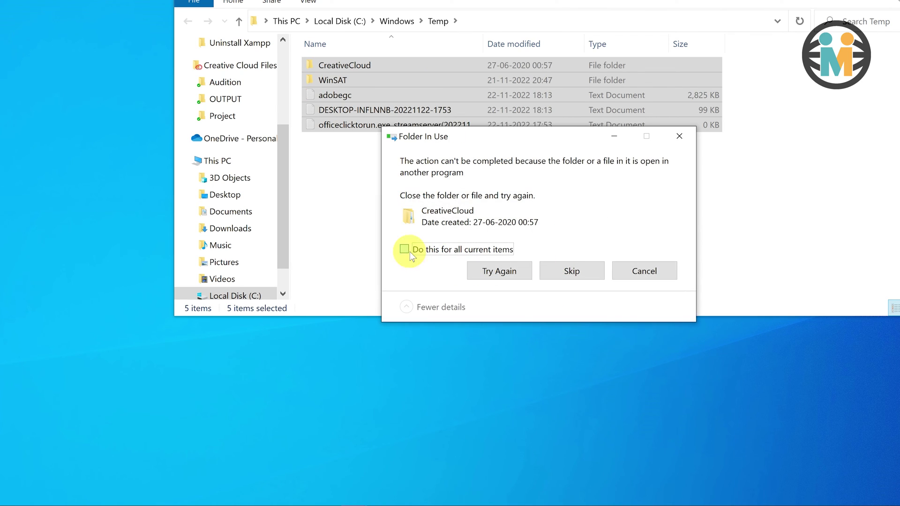
pyautogui.click(408, 251)
pyautogui.click(571, 272)
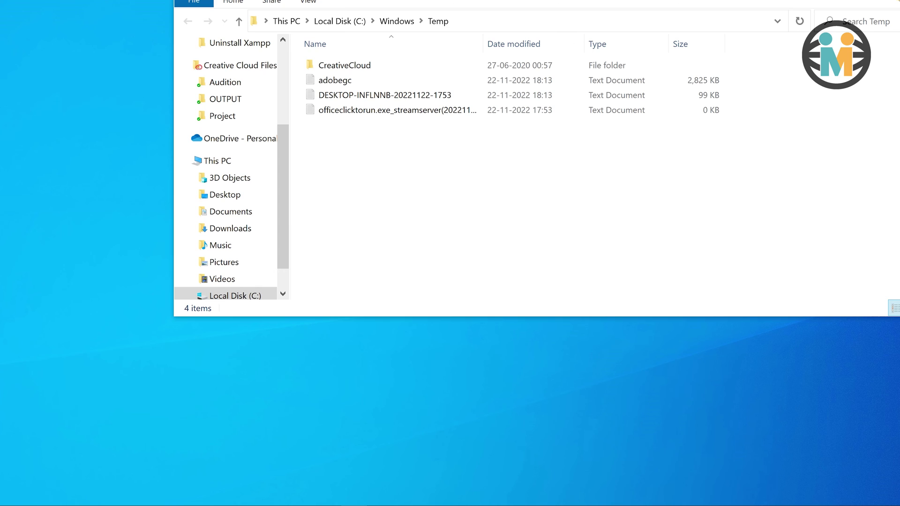
pyautogui.hotkey('alt', 'F4')
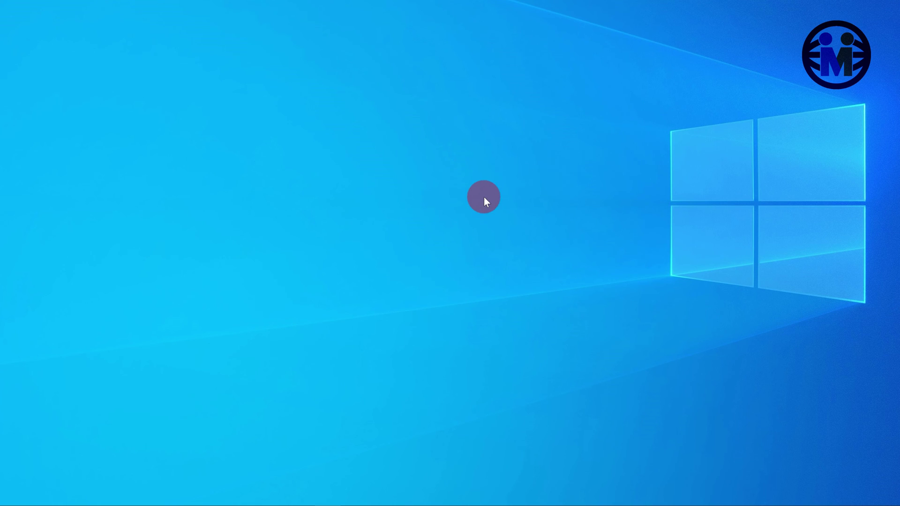